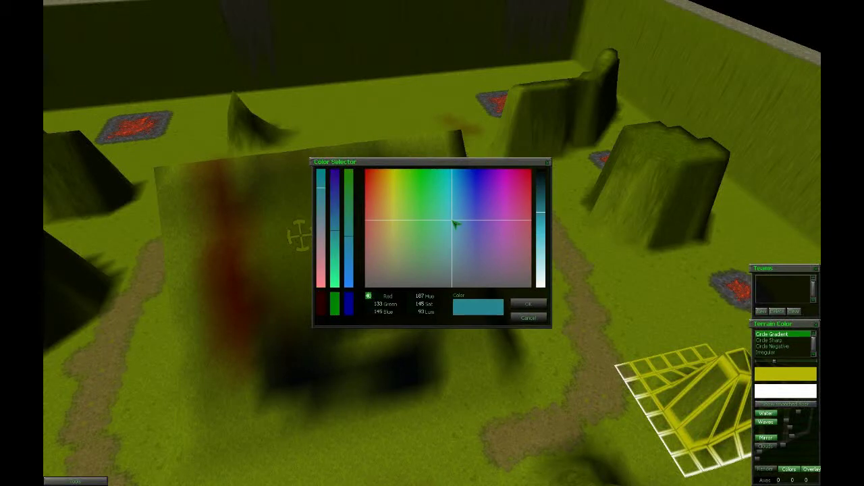
# Set the terrain color to teal and paint the central hill's slope with the Circle Gradient brush
pyautogui.click(529, 304)
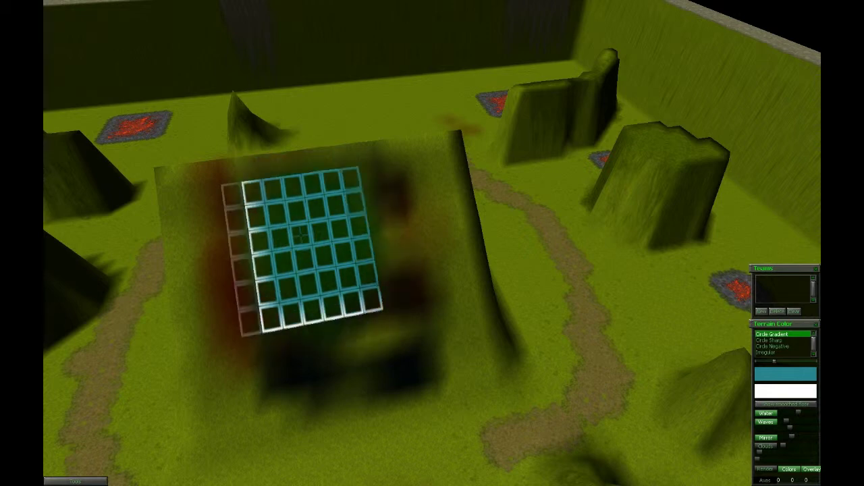
pyautogui.scroll(-3, 521, 285)
pyautogui.moveTo(484, 368)
pyautogui.mouseDown(button='middle')
pyautogui.moveTo(477, 453)
pyautogui.moveTo(477, 424)
pyautogui.moveTo(464, 428)
pyautogui.moveTo(611, 385)
pyautogui.moveTo(478, 447)
pyautogui.mouseUp(button='middle')
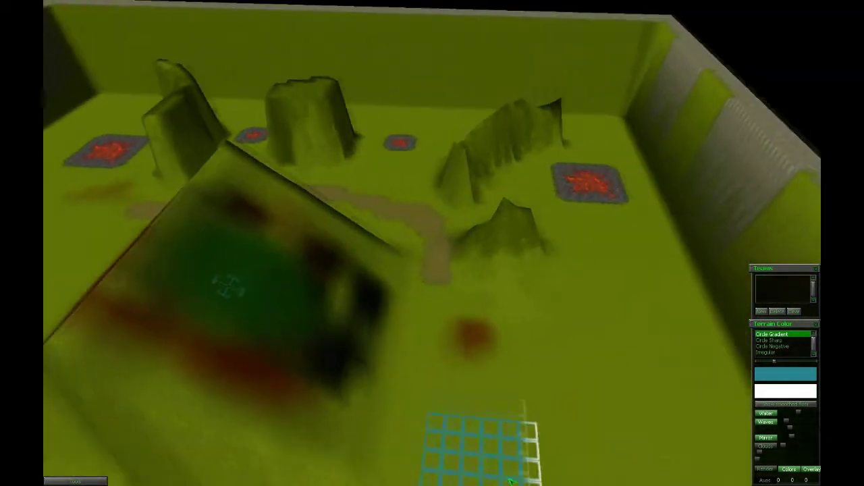
pyautogui.moveTo(612, 419)
pyautogui.mouseDown(button='middle')
pyautogui.moveTo(749, 442)
pyautogui.moveTo(614, 411)
pyautogui.mouseUp(button='middle')
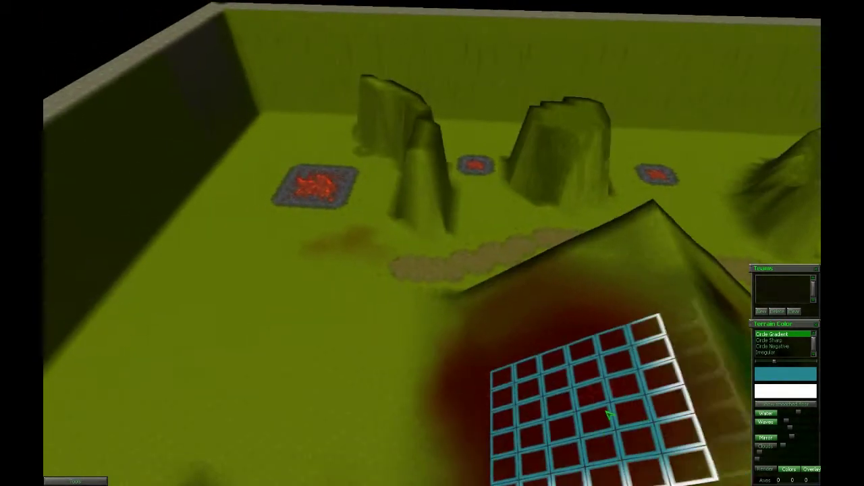
pyautogui.moveTo(357, 193)
pyautogui.mouseDown(button='middle')
pyautogui.moveTo(286, 142)
pyautogui.moveTo(272, 219)
pyautogui.mouseUp(button='middle')
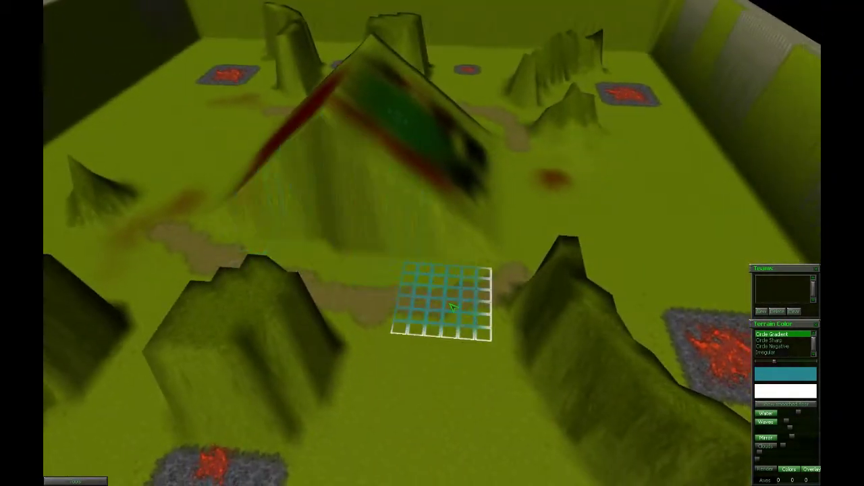
pyautogui.moveTo(549, 357)
pyautogui.mouseDown(button='middle')
pyautogui.moveTo(578, 367)
pyautogui.moveTo(603, 298)
pyautogui.moveTo(716, 324)
pyautogui.moveTo(742, 351)
pyautogui.moveTo(675, 317)
pyautogui.mouseUp(button='middle')
pyautogui.moveTo(810, 189)
pyautogui.mouseDown(button='middle')
pyautogui.moveTo(658, 274)
pyautogui.moveTo(518, 373)
pyautogui.moveTo(574, 473)
pyautogui.moveTo(708, 385)
pyautogui.moveTo(642, 266)
pyautogui.moveTo(348, 398)
pyautogui.moveTo(559, 367)
pyautogui.mouseUp(button='middle')
pyautogui.moveTo(560, 308)
pyautogui.mouseDown(button='middle')
pyautogui.moveTo(578, 289)
pyautogui.moveTo(510, 297)
pyautogui.moveTo(537, 303)
pyautogui.moveTo(523, 329)
pyautogui.mouseUp(button='middle')
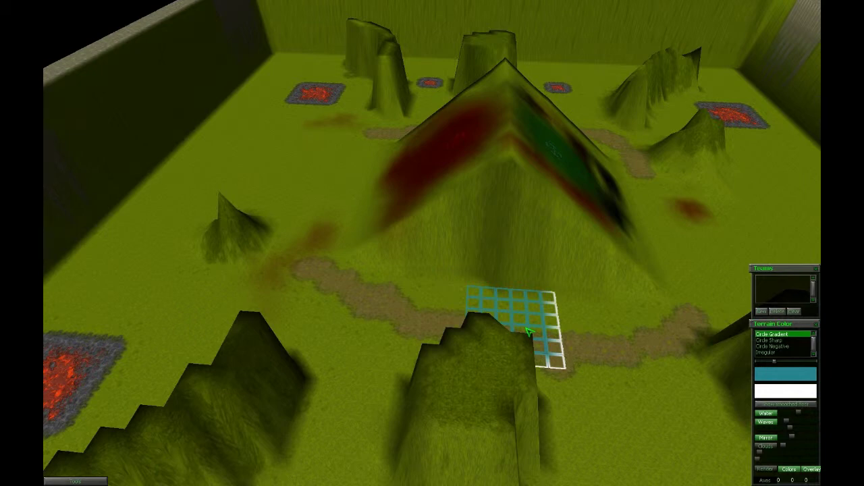
# Outline a roughly rectangular water area on the flat ground beside the central hill with the Water tool
pyautogui.press('F8')
pyautogui.press('w')
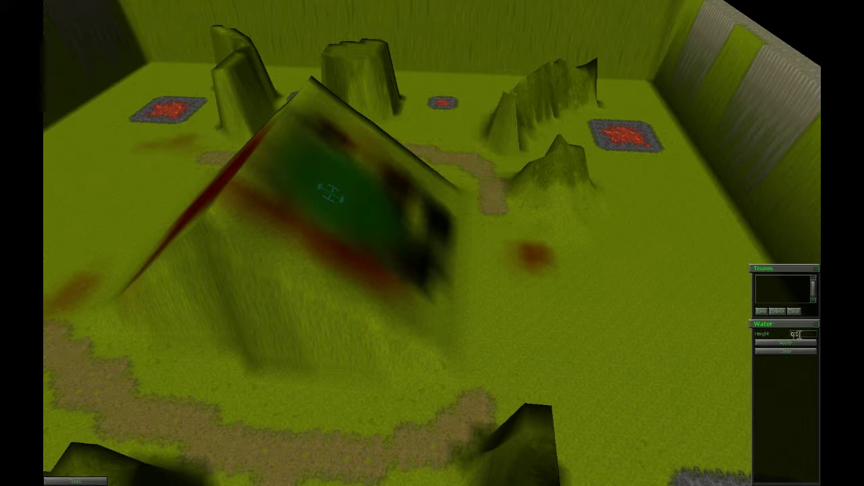
pyautogui.moveTo(781, 328); pyautogui.dragTo(594, 184)
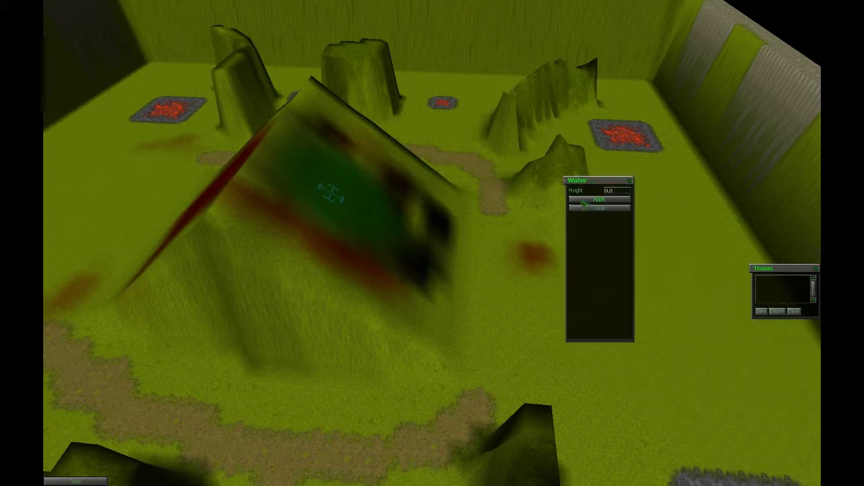
pyautogui.moveTo(491, 346)
pyautogui.mouseDown(button='middle')
pyautogui.moveTo(482, 330)
pyautogui.moveTo(495, 334)
pyautogui.moveTo(479, 341)
pyautogui.mouseUp(button='middle')
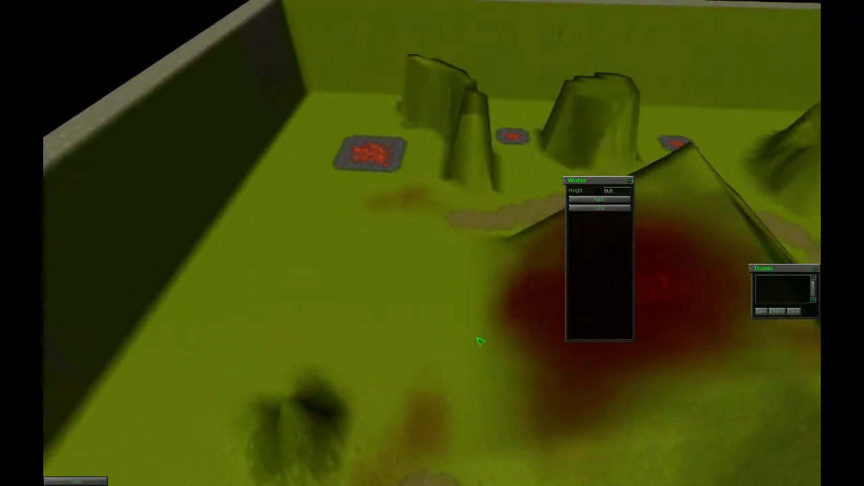
pyautogui.moveTo(594, 186); pyautogui.dragTo(534, 214)
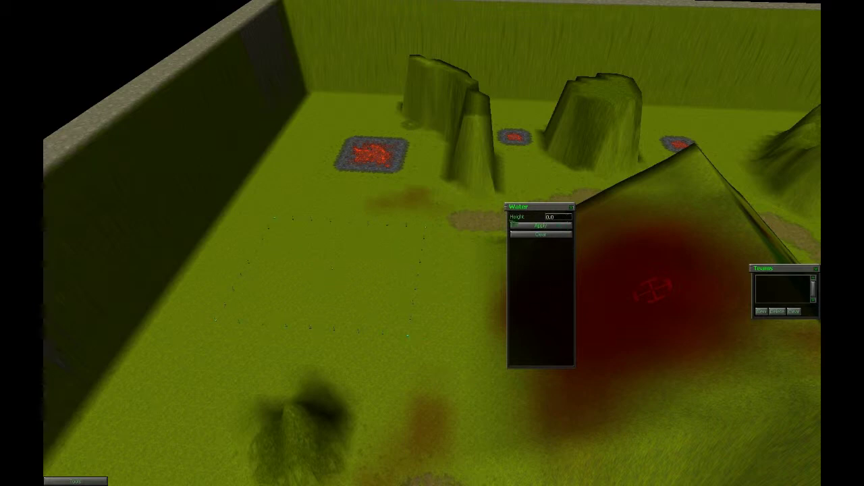
pyautogui.moveTo(405, 263); pyautogui.dragTo(289, 299, button='middle')
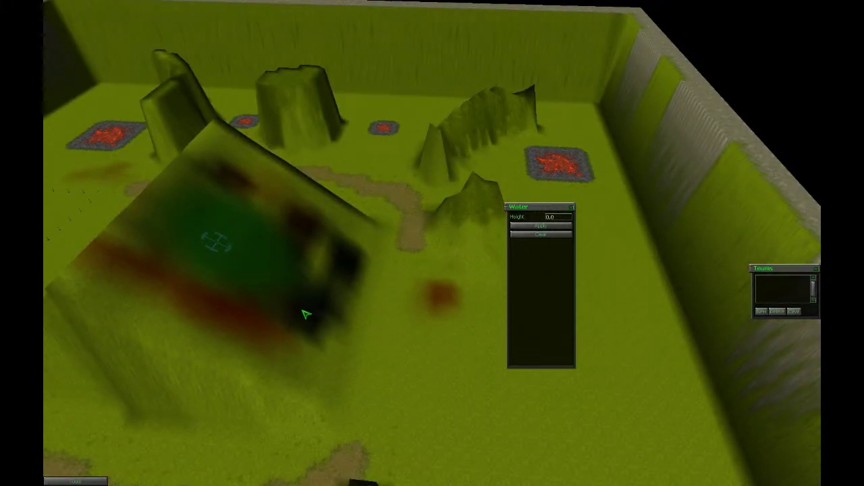
# Lower the ground in the gaps between the three mounds using Bell deformation with a height of -5.0
pyautogui.hotkey('shift', 'F9')
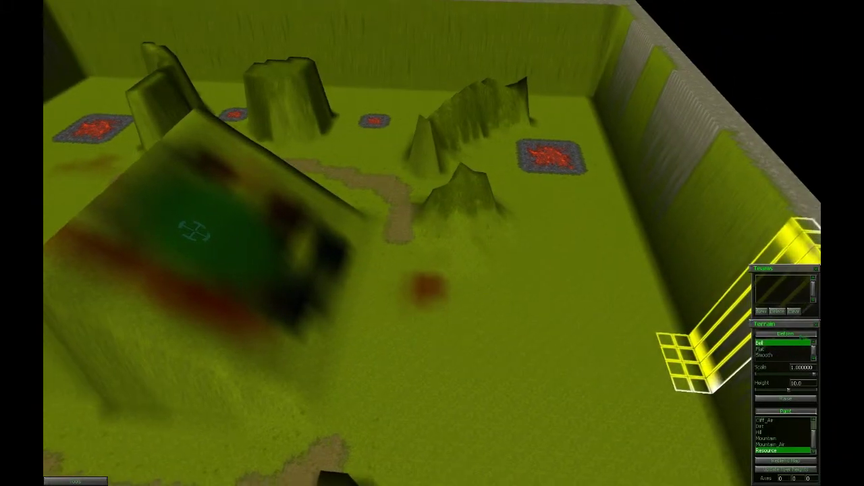
pyautogui.click(794, 412)
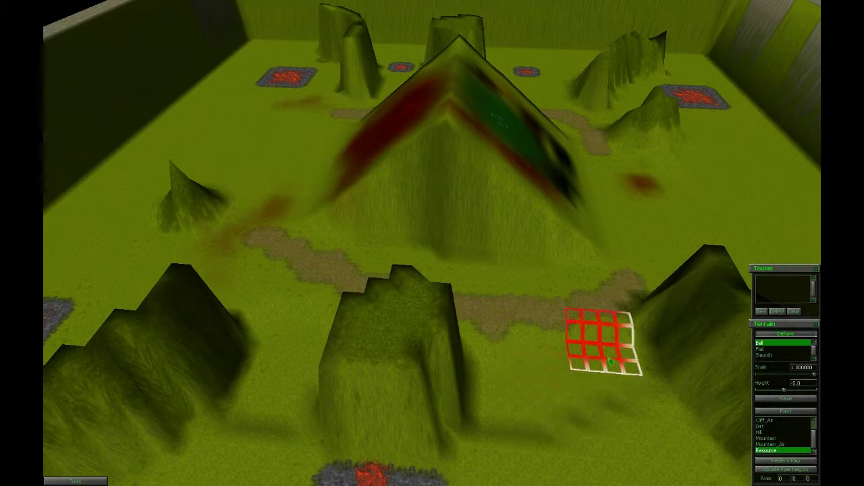
pyautogui.moveTo(563, 347)
pyautogui.mouseDown(button='middle')
pyautogui.moveTo(573, 353)
pyautogui.moveTo(540, 341)
pyautogui.mouseUp(button='middle')
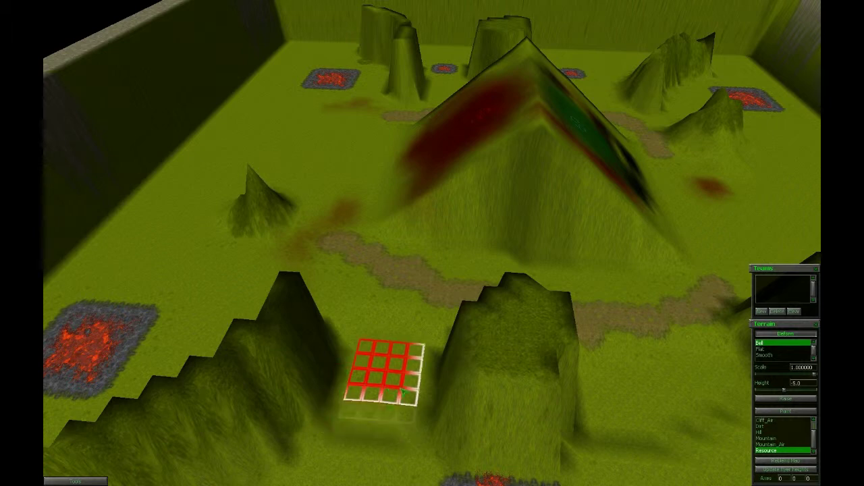
pyautogui.press('Left')
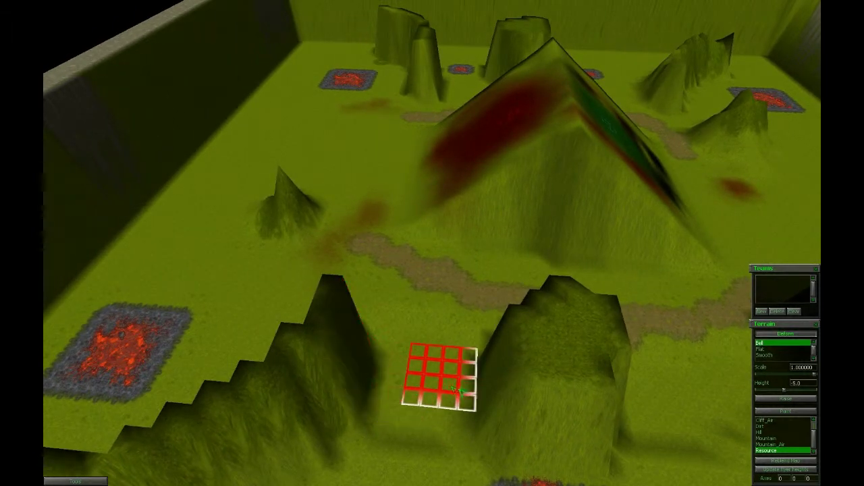
pyautogui.press('Right')
pyautogui.press('Left')
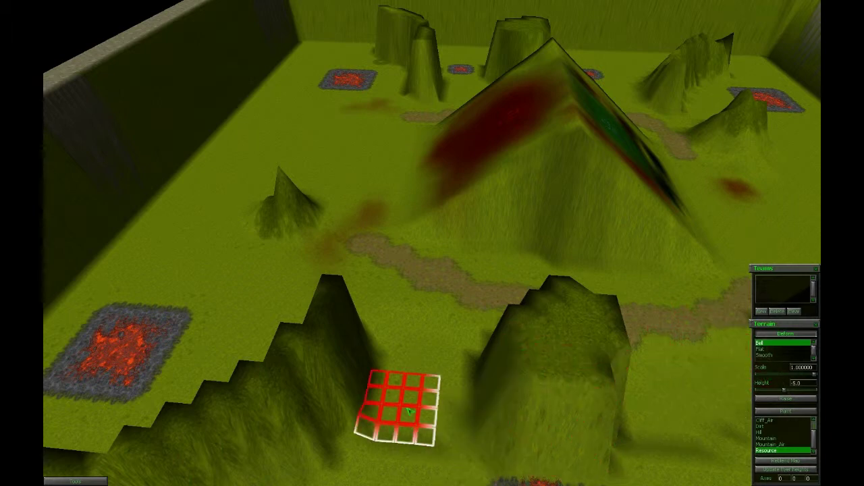
pyautogui.scroll(-5, 448, 407)
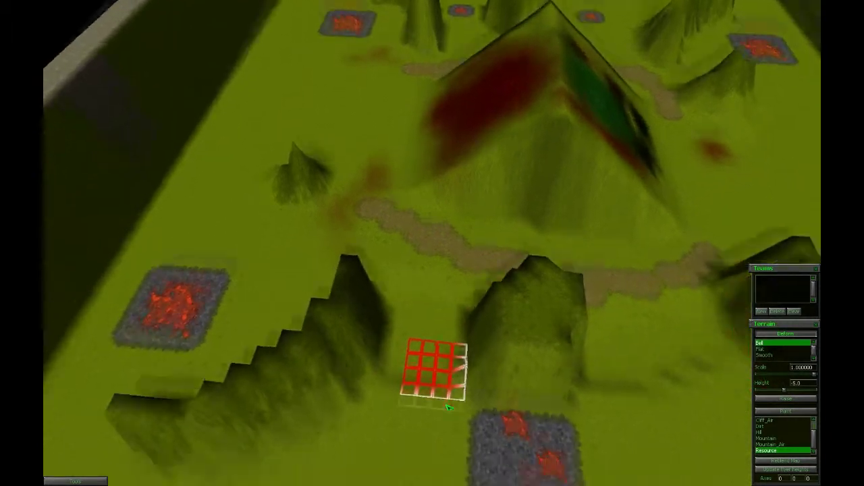
pyautogui.scroll(10, 440, 371)
pyautogui.scroll(8, 463, 361)
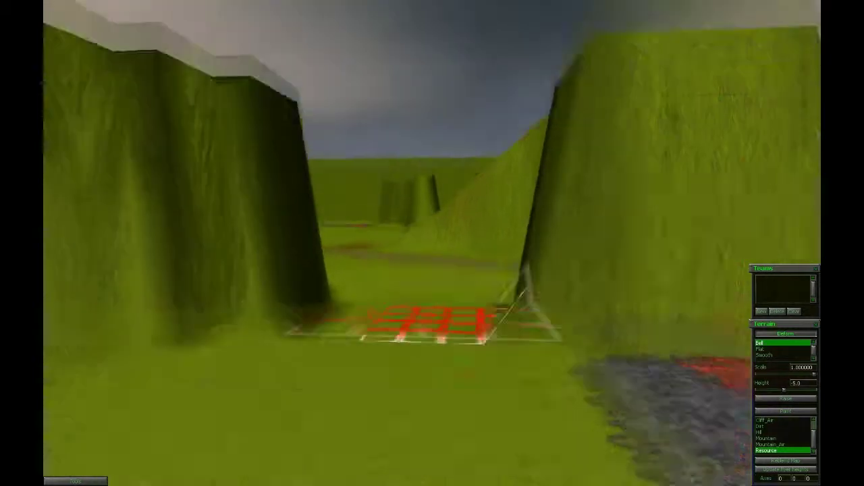
pyautogui.press('Up')
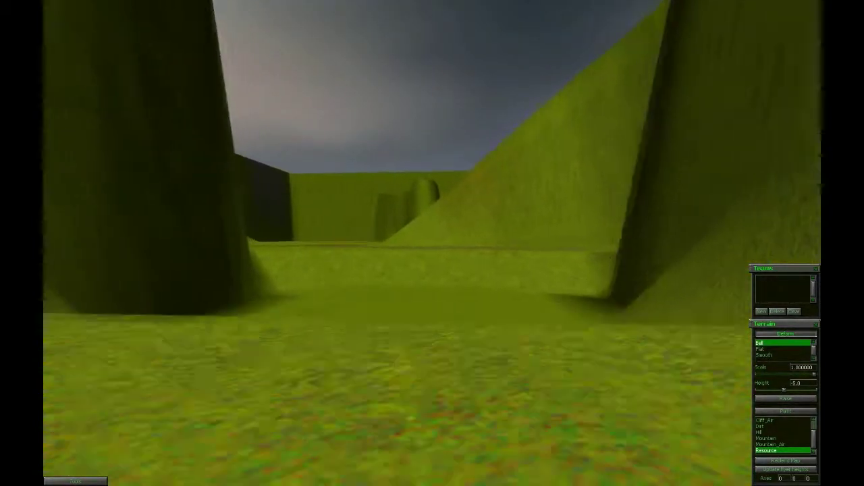
pyautogui.scroll(-8, 405, 374)
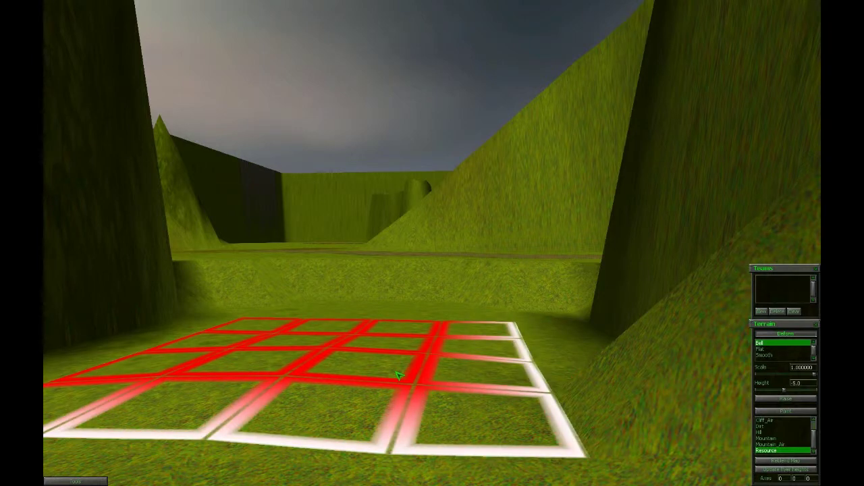
# Place water outline points along the outer side of the mounds, past the resource patch
pyautogui.press('w')
pyautogui.scroll(-8, 397, 372)
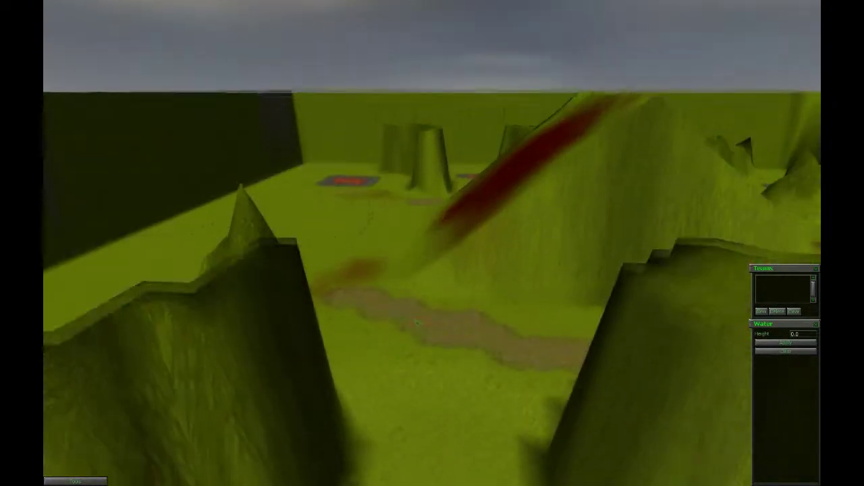
pyautogui.scroll(-6, 419, 327)
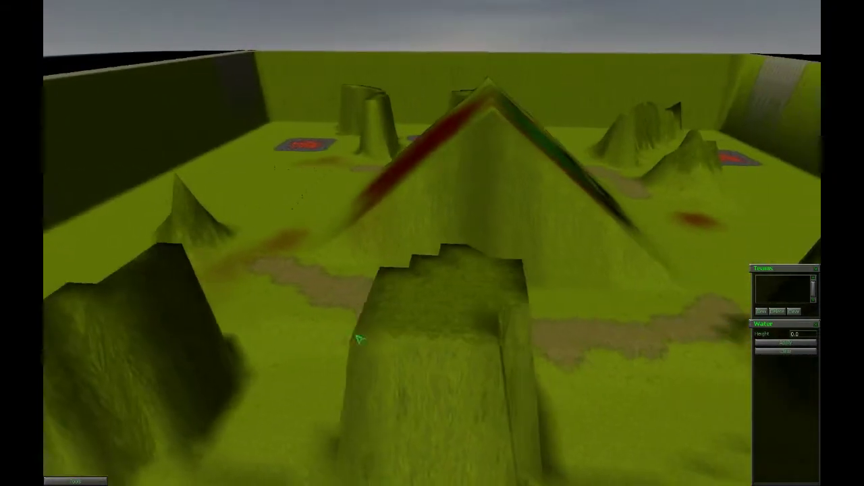
pyautogui.moveTo(358, 338); pyautogui.dragTo(351, 345, button='middle')
pyautogui.scroll(-3, 351, 346)
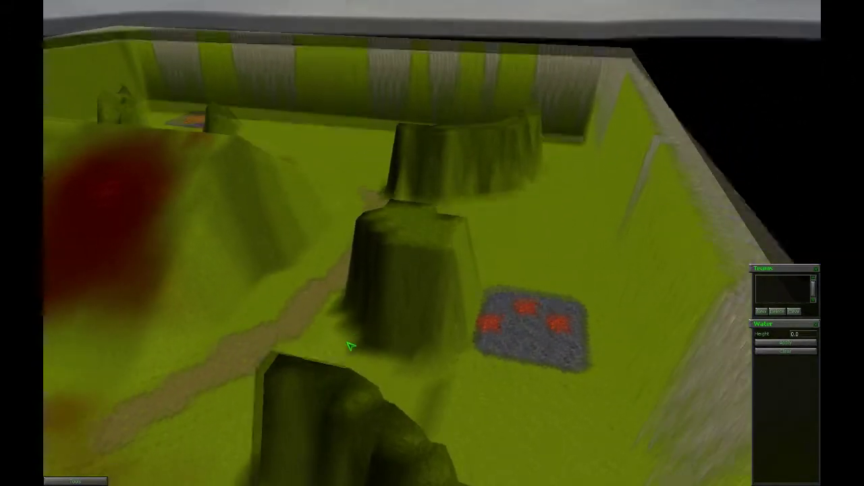
pyautogui.scroll(-5, 351, 346)
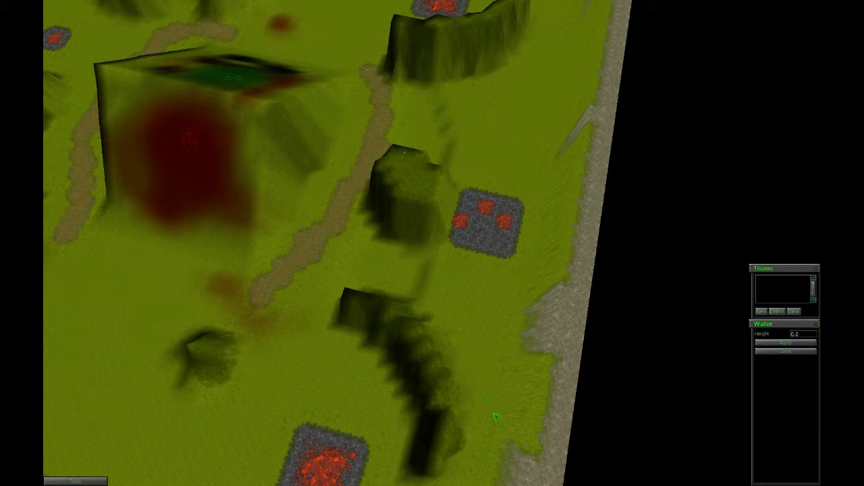
pyautogui.scroll(-1, 423, 264)
pyautogui.scroll(5, 440, 244)
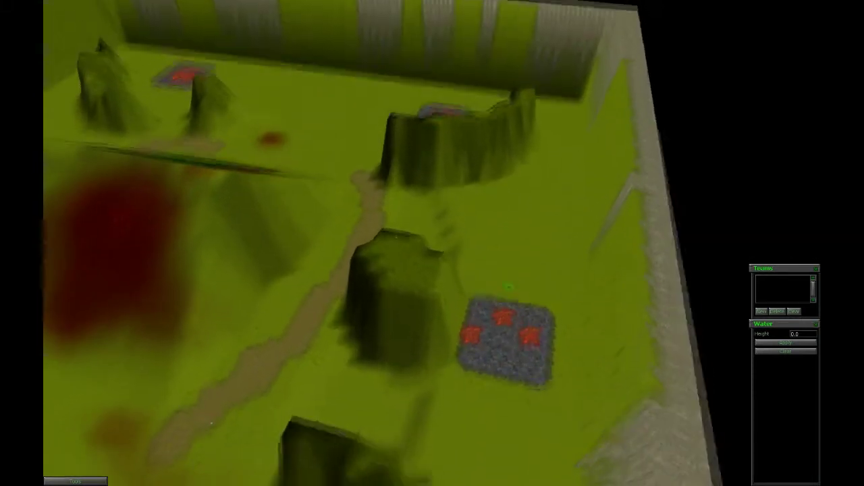
pyautogui.scroll(8, 552, 303)
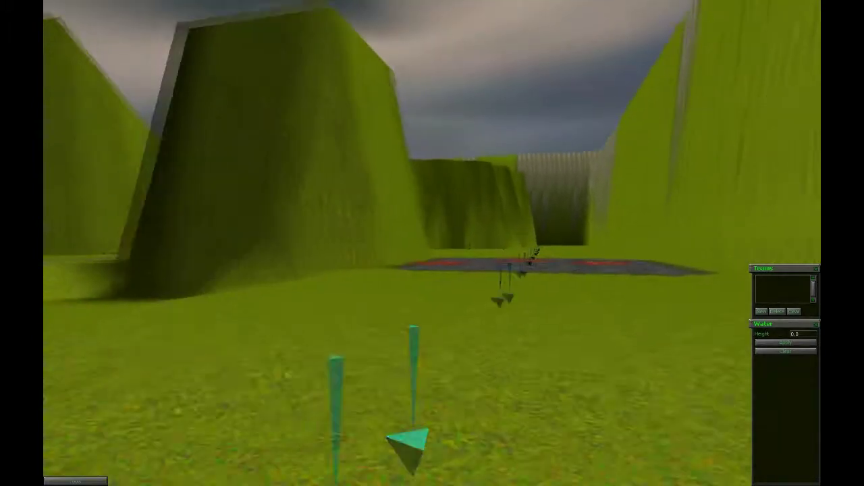
pyautogui.scroll(6, 537, 246)
# Complete the water outline along the dirt path and apply water at a height of -1.0
pyautogui.moveTo(537, 246); pyautogui.dragTo(399, 270, button='middle')
pyautogui.moveTo(432, 243); pyautogui.dragTo(479, 196, button='middle')
pyautogui.press('w')
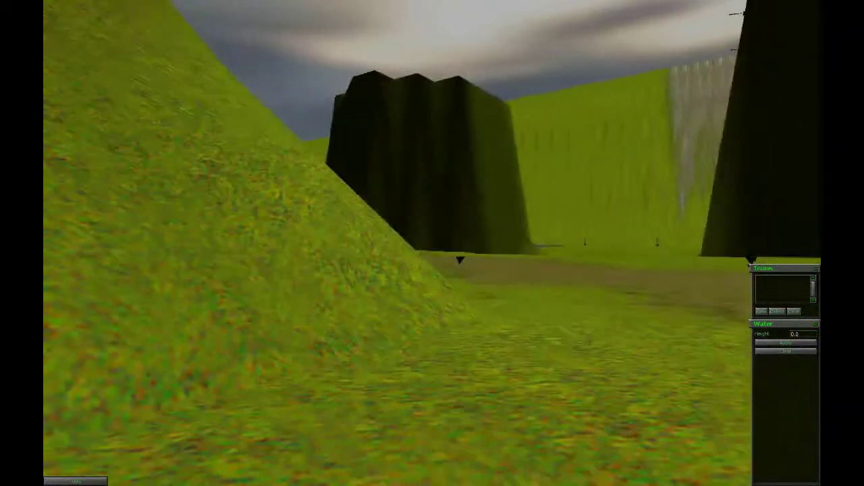
pyautogui.moveTo(432, 405); pyautogui.dragTo(468, 380, button='middle')
pyautogui.scroll(-5, 469, 380)
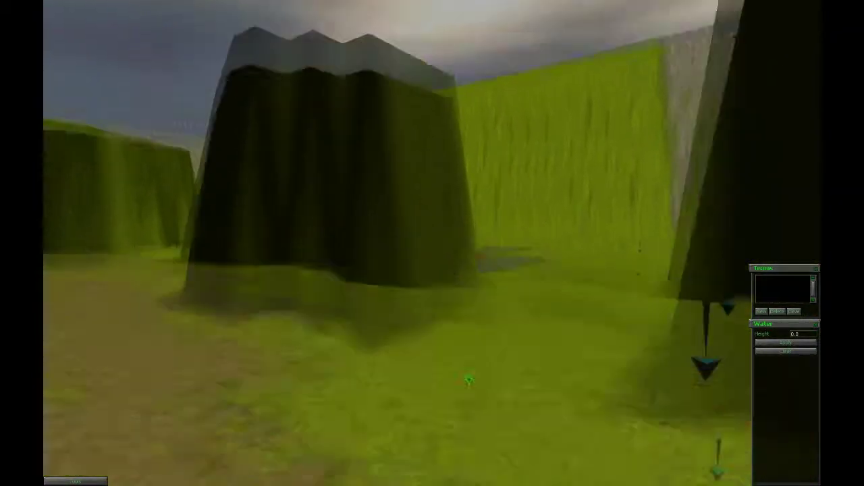
pyautogui.scroll(-5, 469, 380)
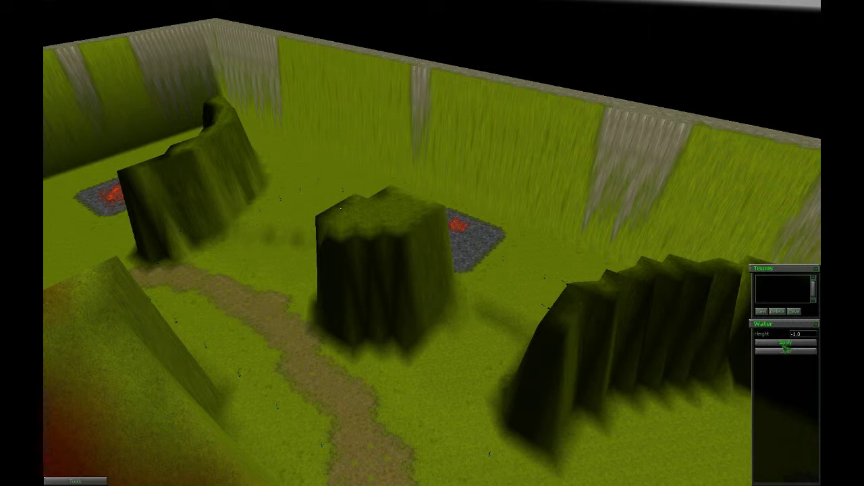
pyautogui.click(785, 343)
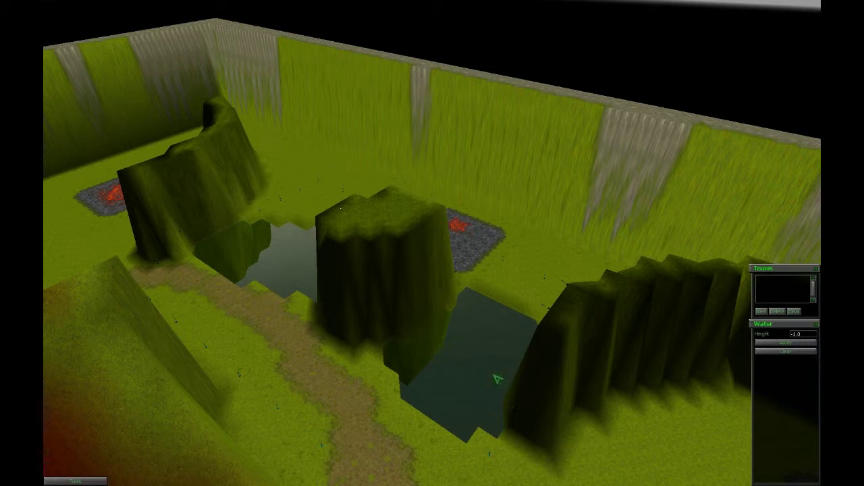
# Smooth the pond banks and the adjoining mound slopes with the Smooth terrain deformation
pyautogui.scroll(-3, 328, 363)
pyautogui.scroll(3, 345, 341)
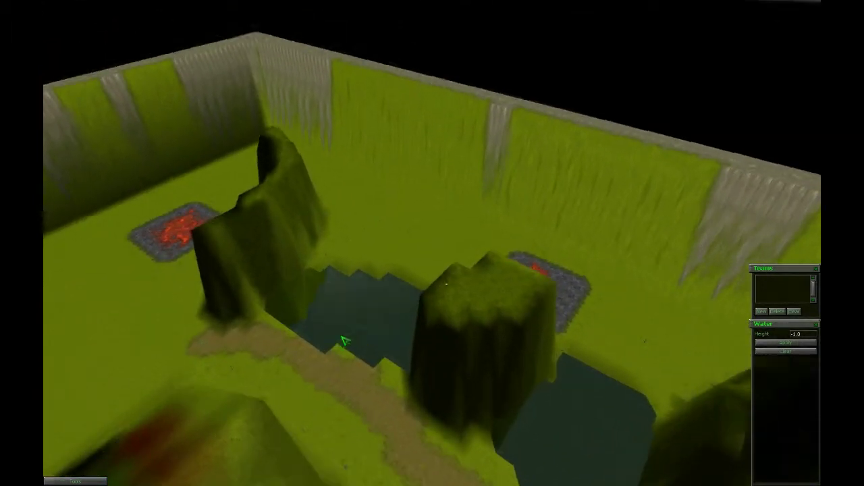
pyautogui.scroll(6, 345, 341)
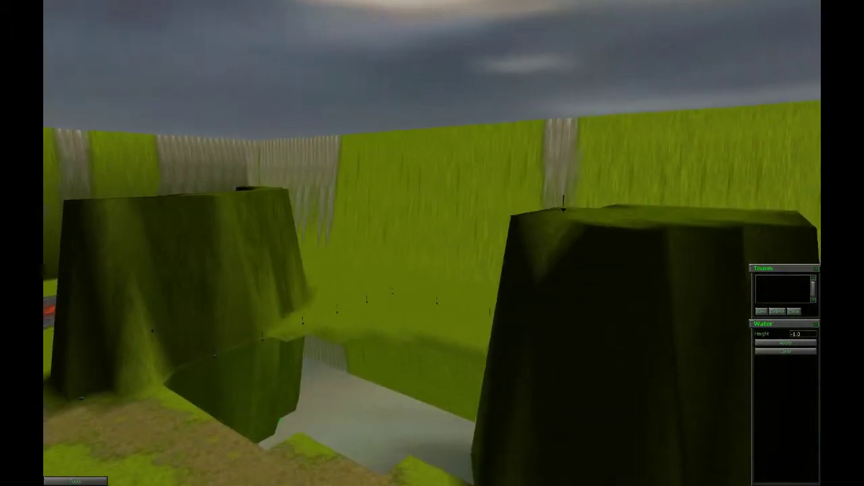
pyautogui.press('Right')
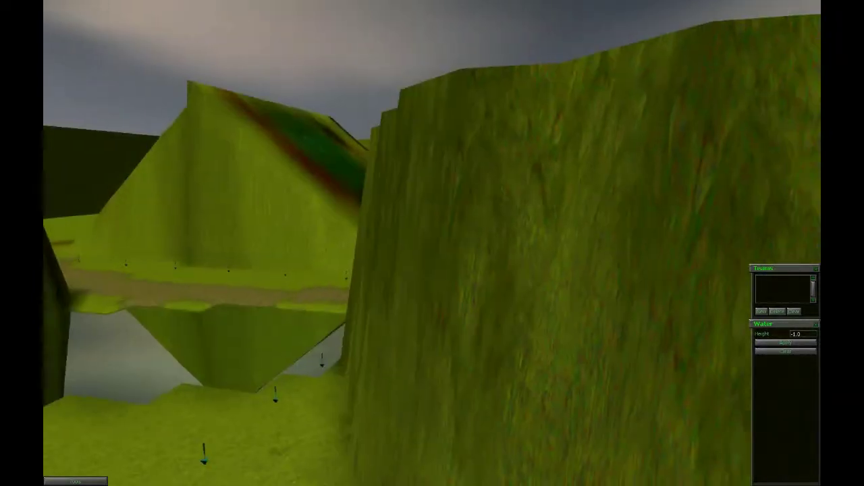
pyautogui.scroll(-5, 297, 395)
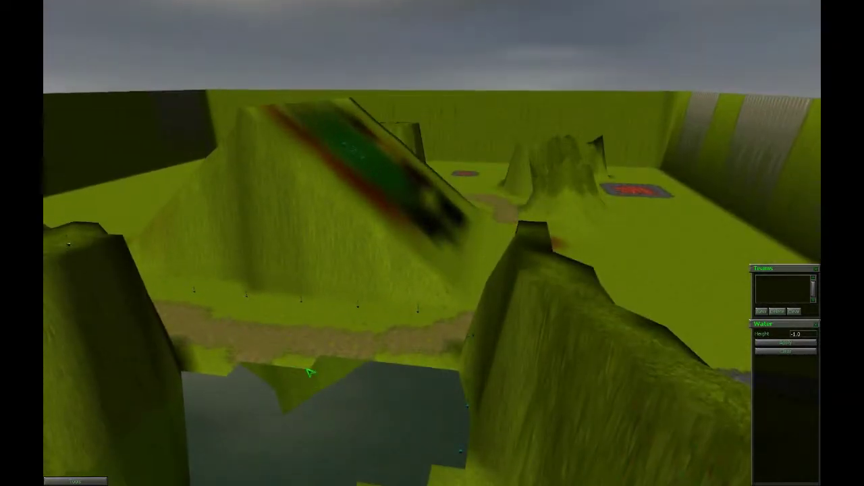
pyautogui.press('F2')
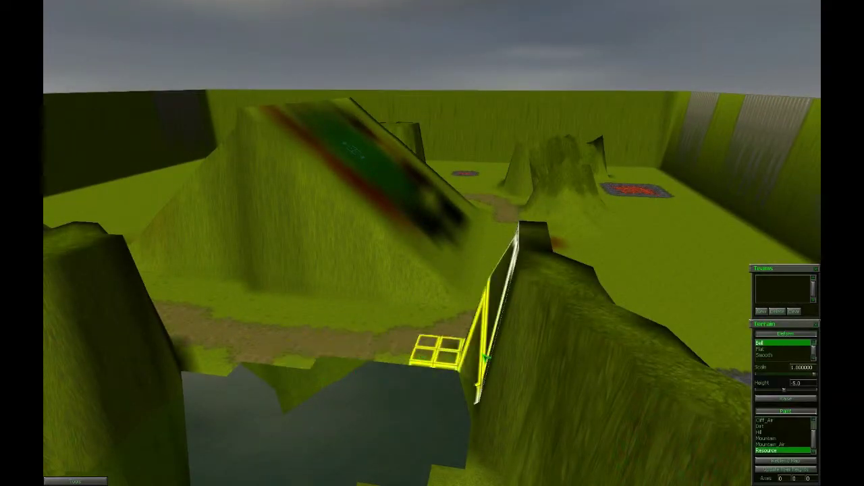
pyautogui.click(791, 410)
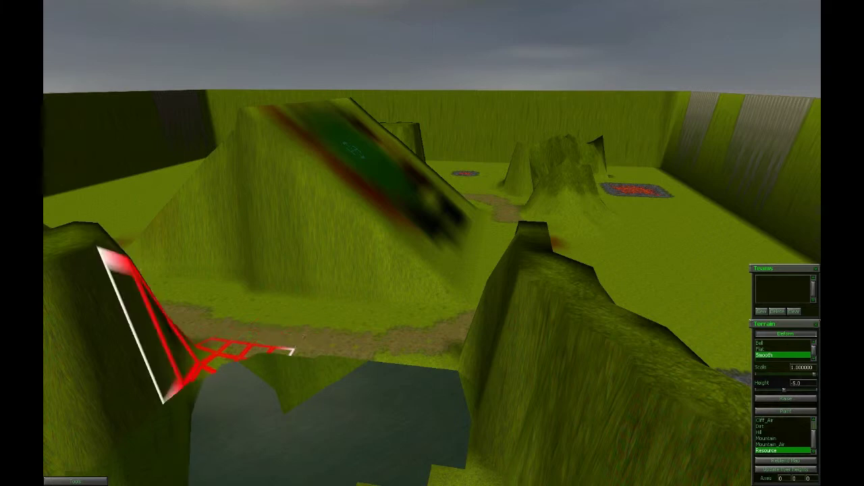
pyautogui.press('Down')
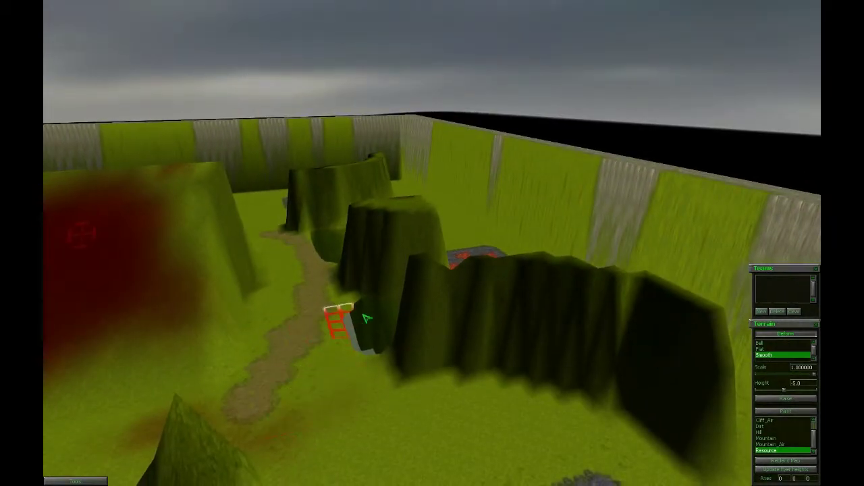
# Examine the smoothed mounds, ponds and central hill from different sides of the map
pyautogui.press('Left')
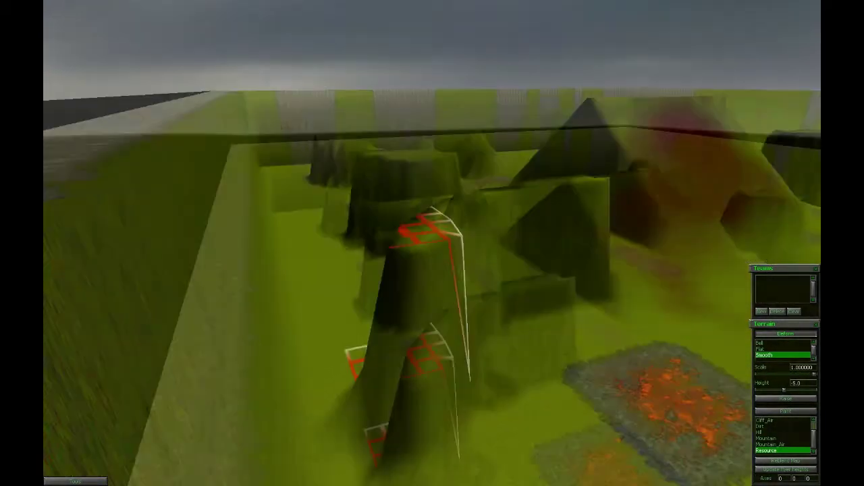
pyautogui.press('Up')
pyautogui.press('Right')
pyautogui.press('Up')
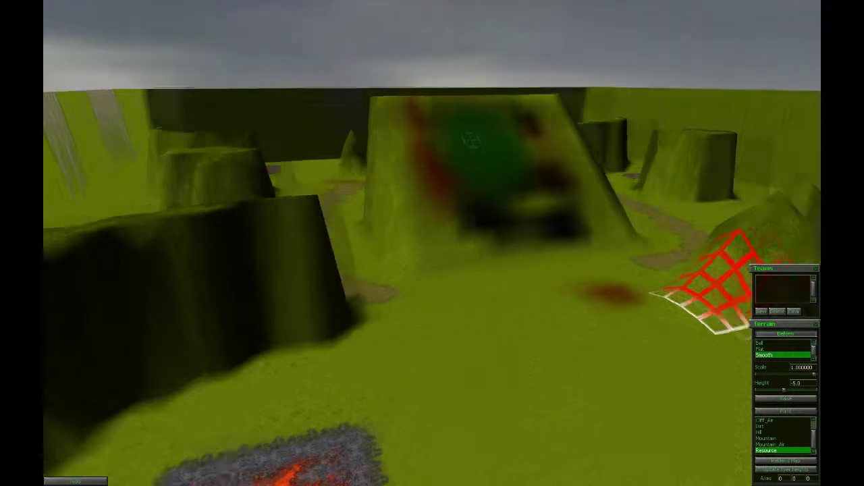
pyautogui.moveTo(471, 141)
pyautogui.mouseDown(button='right')
pyautogui.moveTo(526, 148)
pyautogui.moveTo(513, 209)
pyautogui.moveTo(526, 299)
pyautogui.mouseUp(button='right')
pyautogui.scroll(-3, 526, 299)
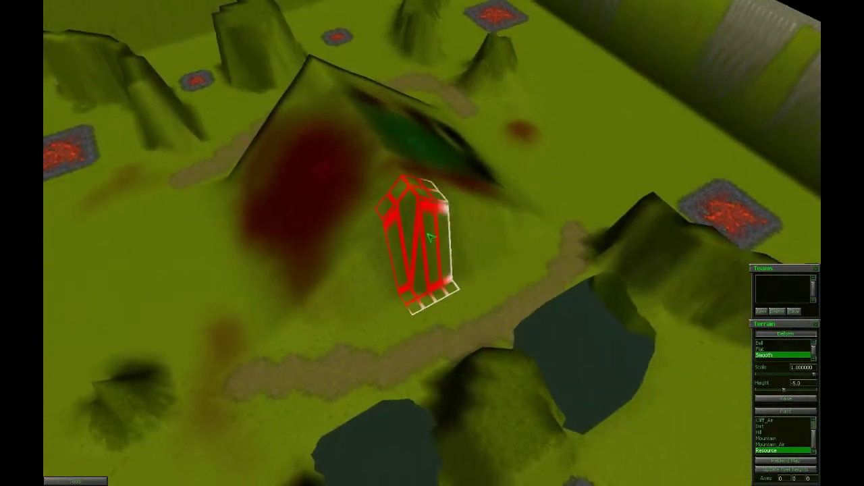